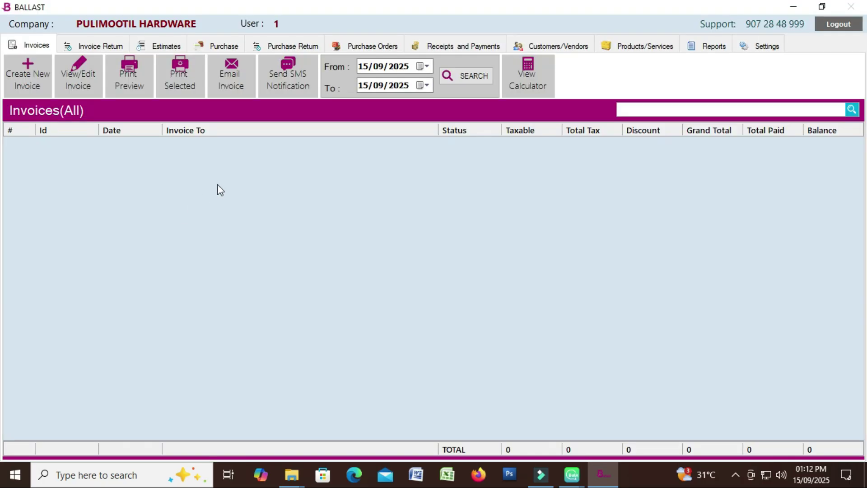
Create a new purchase order for the supplier located in MALAPPURAM and set its purchase bill number to 1
click(343, 54)
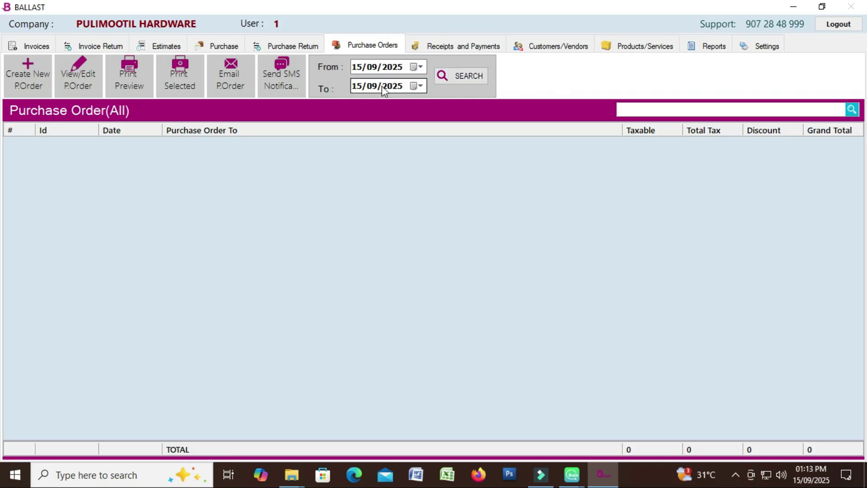
click(33, 84)
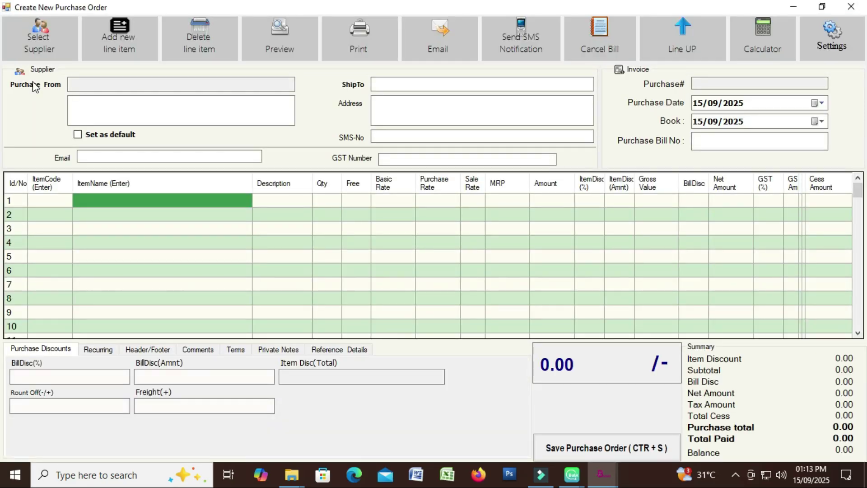
click(38, 46)
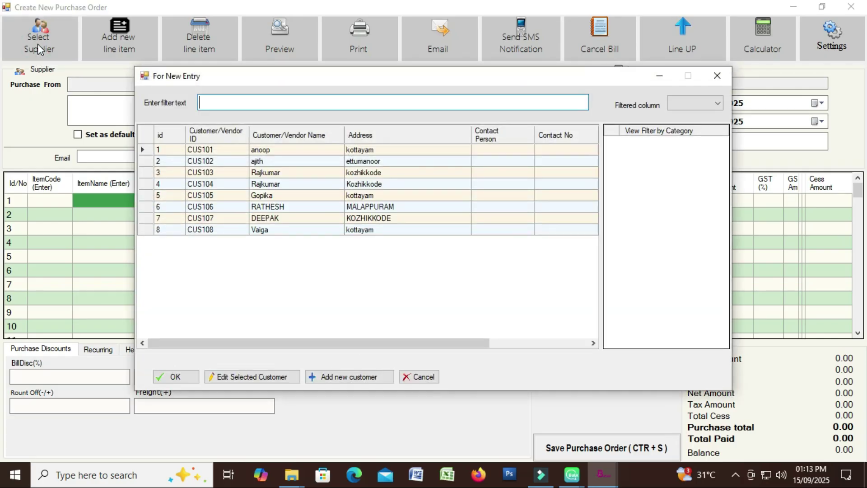
click(264, 172)
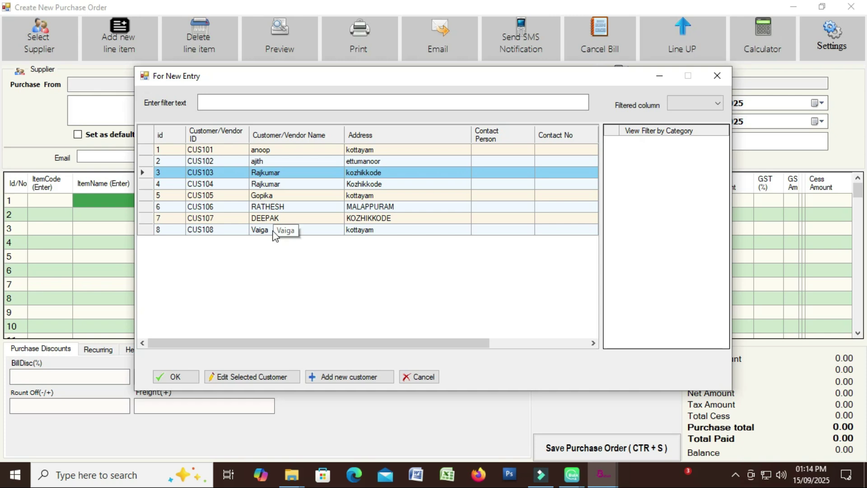
click(279, 209)
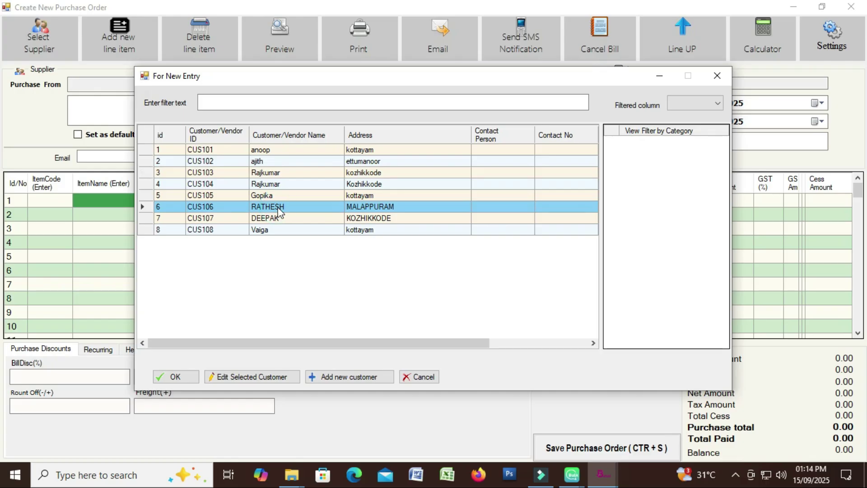
double_click(279, 210)
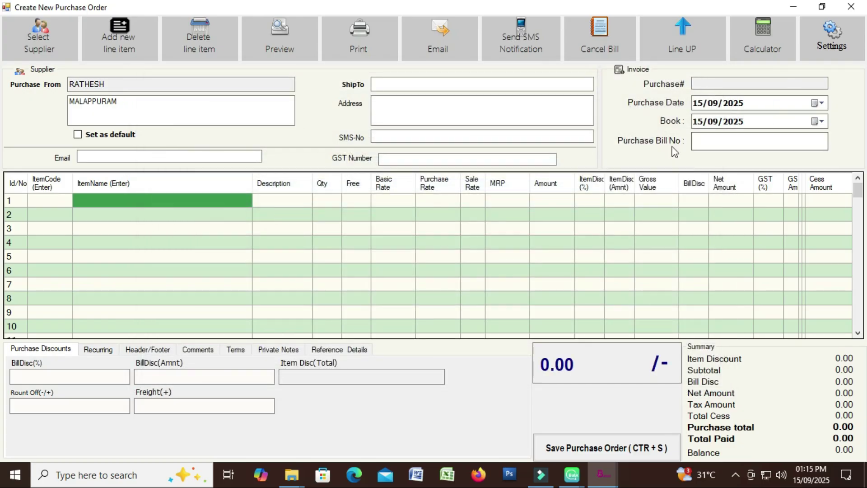
click(702, 145)
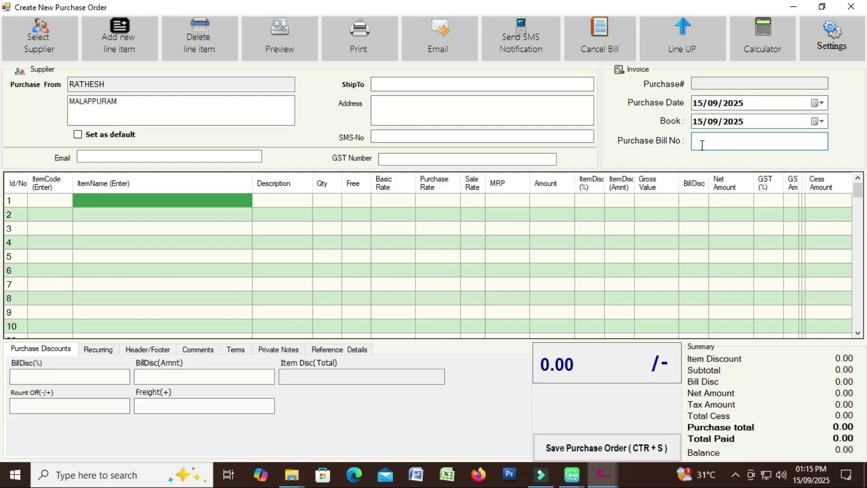
text(1)
Add the item Tinner 1 LR as the first order line with quantity 10 and basic rate 200
click(203, 198)
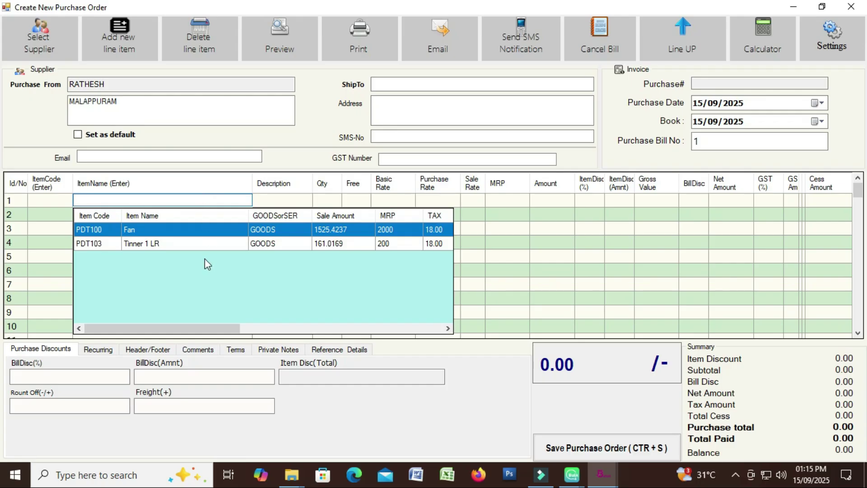
click(188, 243)
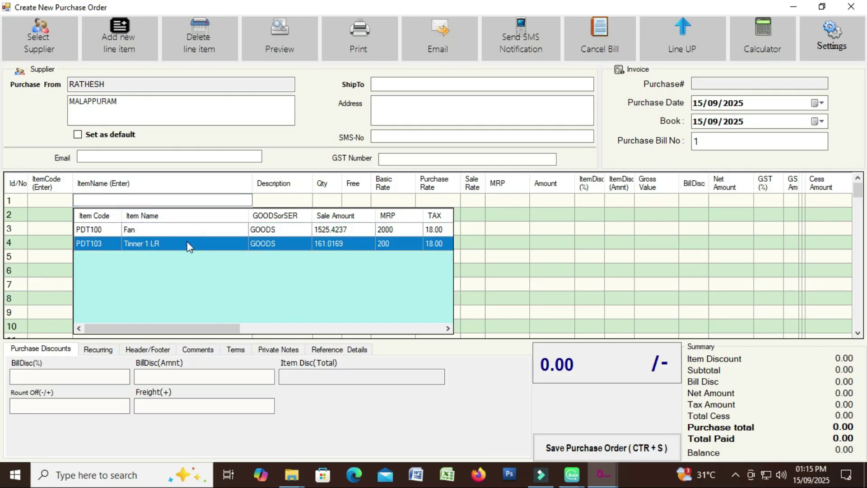
double_click(187, 244)
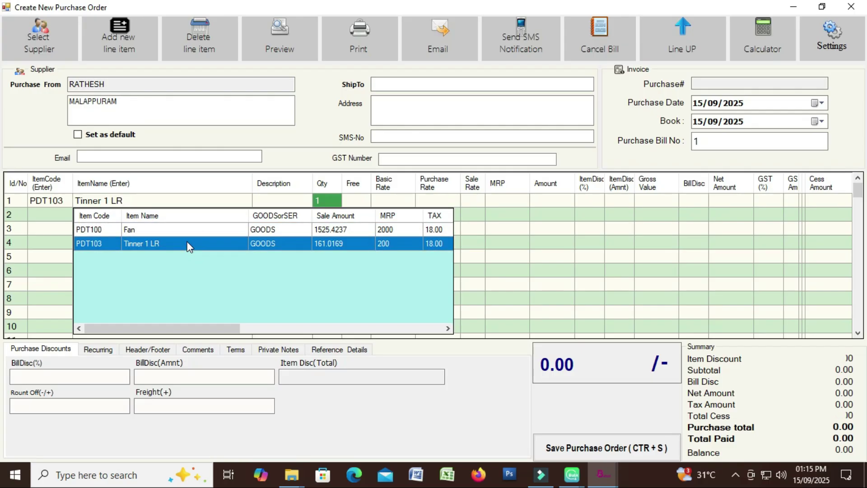
click(320, 201)
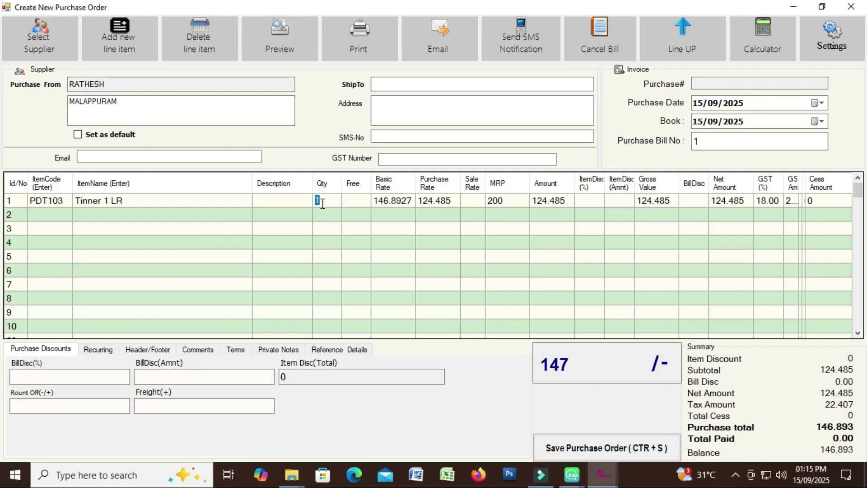
text(10)
click(394, 200)
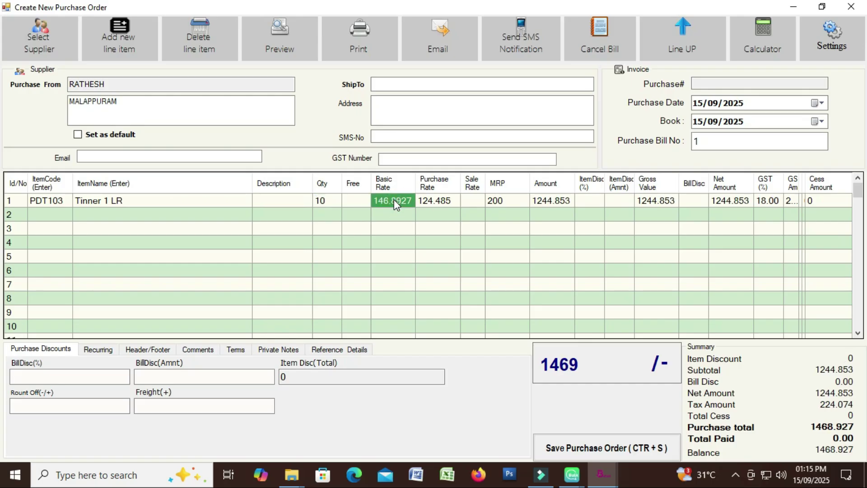
text(200)
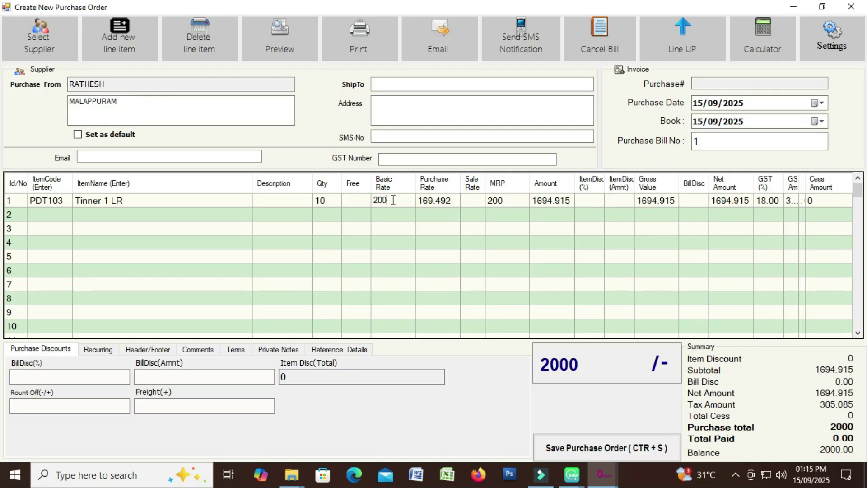
Add the item Fan as the second order line with quantity 2 and basic rate 250
click(173, 212)
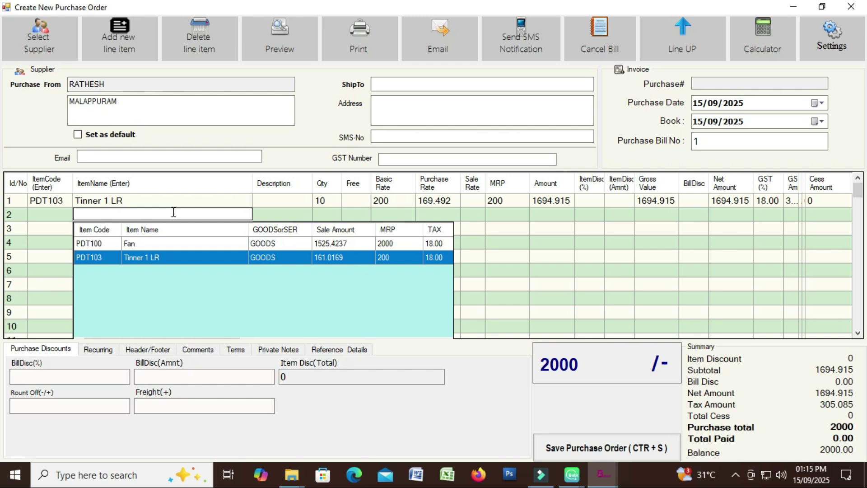
double_click(146, 244)
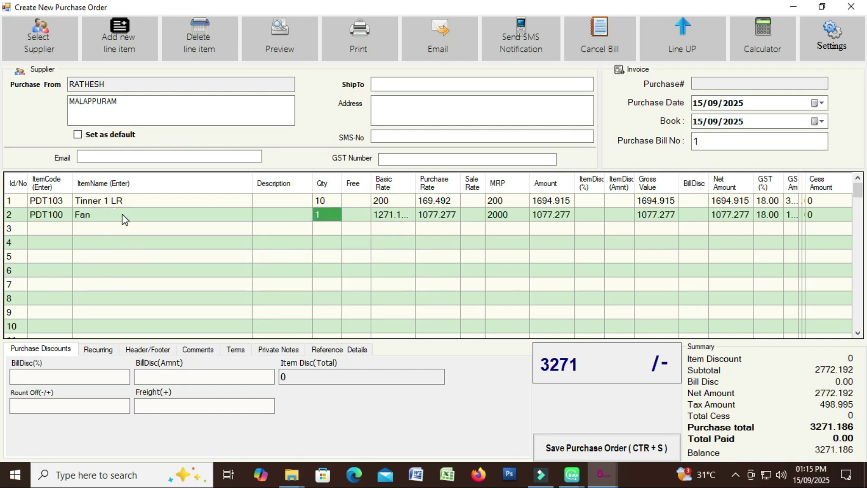
click(317, 216)
text(2)
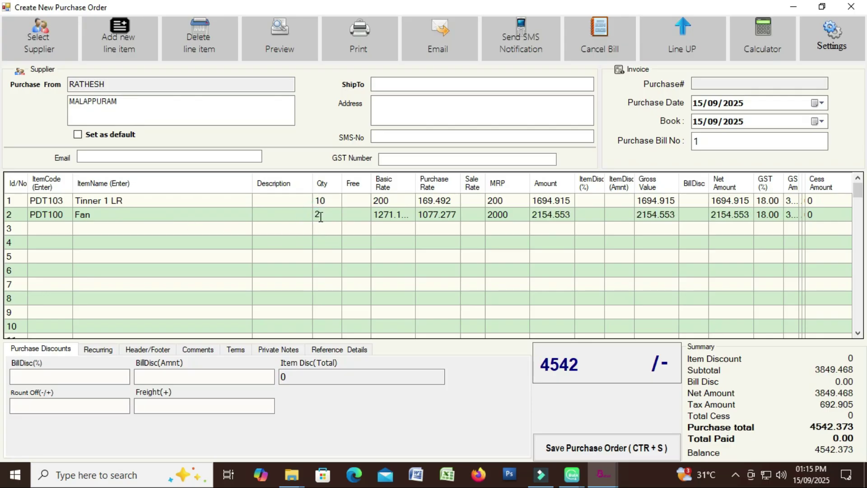
click(408, 220)
text(200)
key(BackSpace)
key(BackSpace)
text(50)
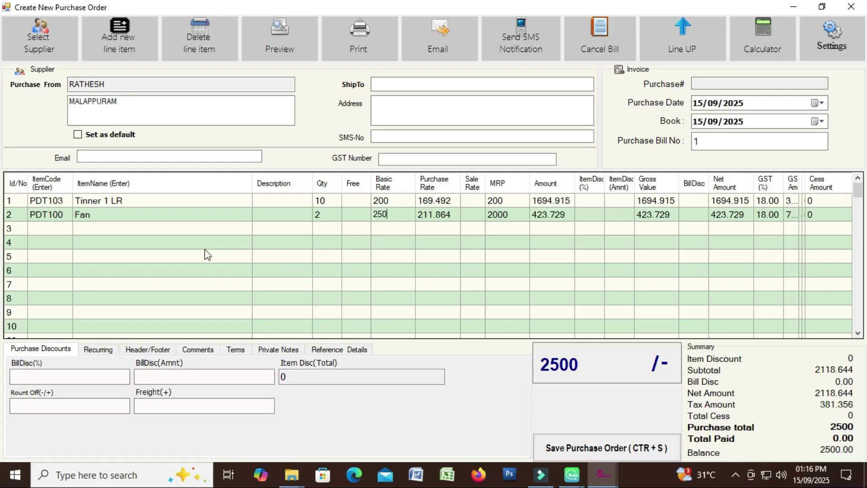
Save the purchase order and close its entry form
click(574, 448)
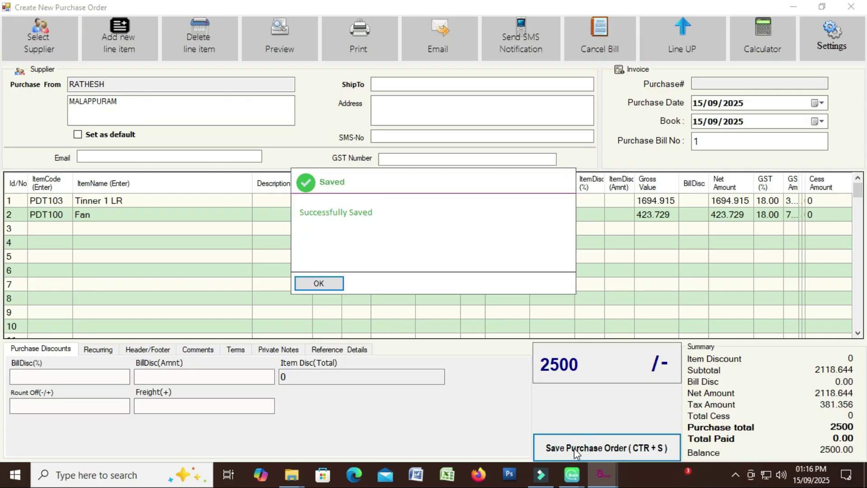
click(318, 284)
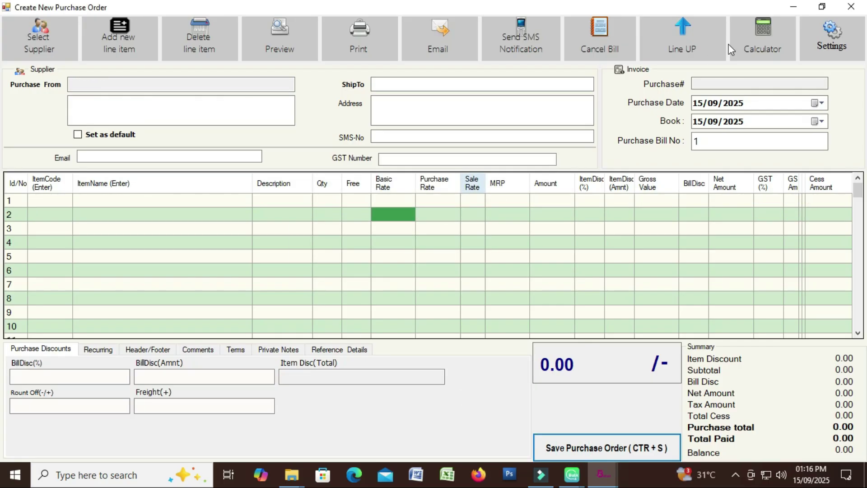
click(851, 7)
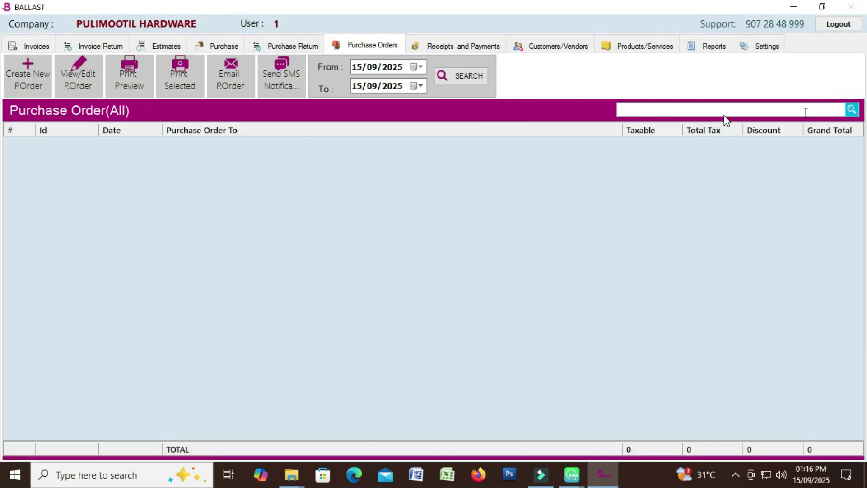
Open the saved purchase order from the refreshed order list and review its print preview, closing the preview when done
click(453, 77)
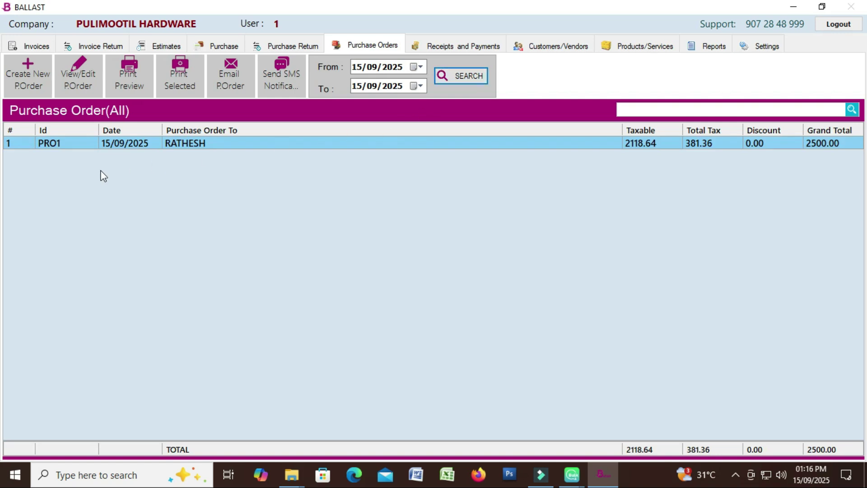
double_click(253, 144)
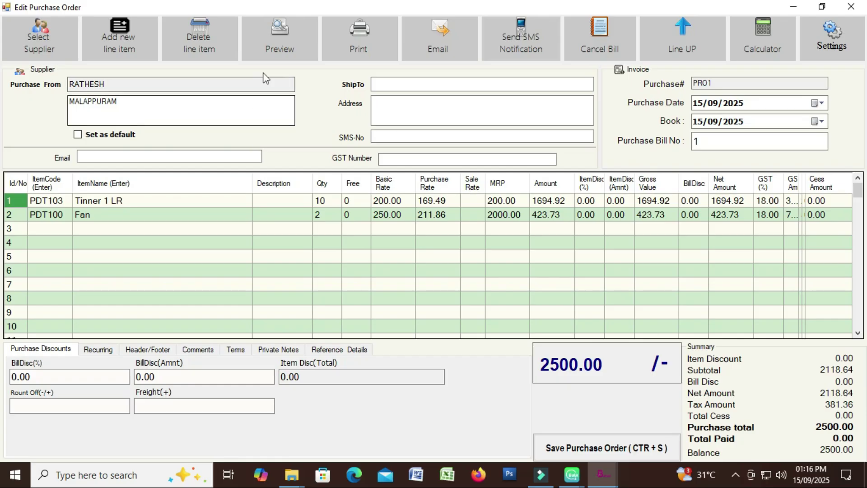
click(272, 48)
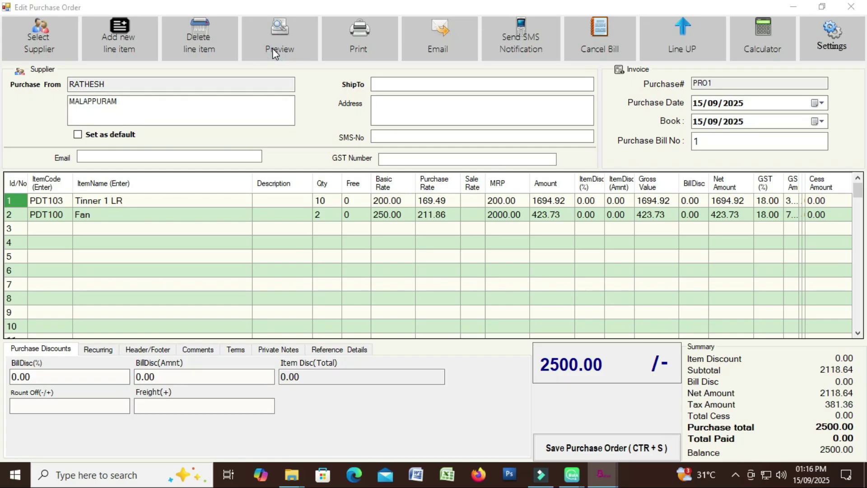
scroll(344, 234, down, 10)
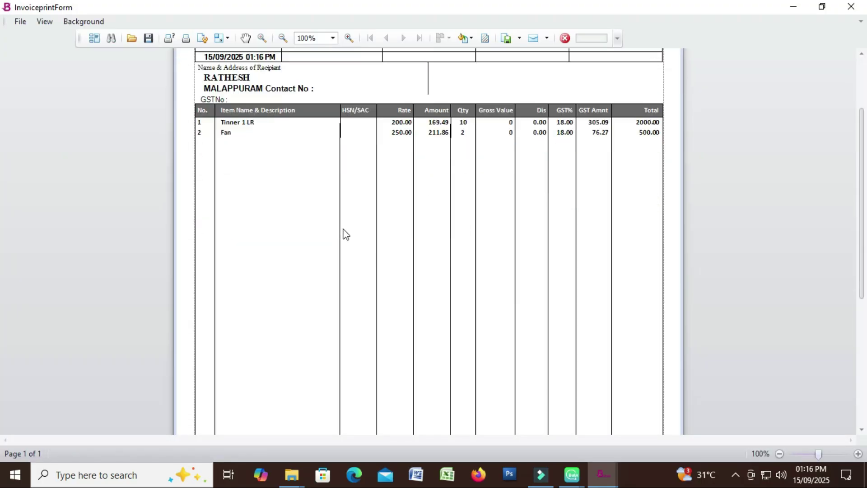
scroll(343, 235, up, 4)
scroll(345, 234, up, 5)
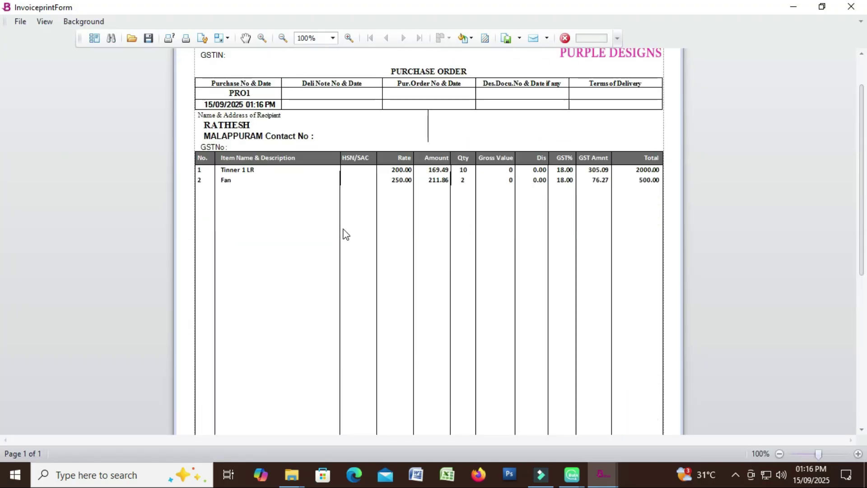
click(853, 10)
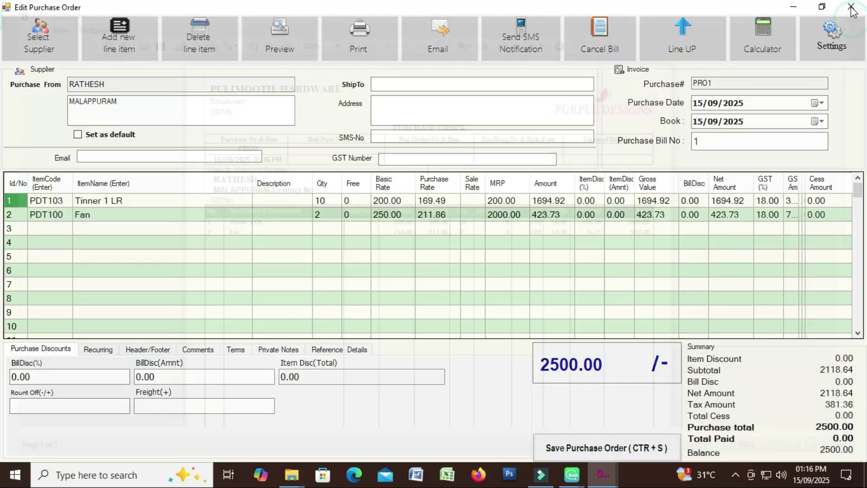